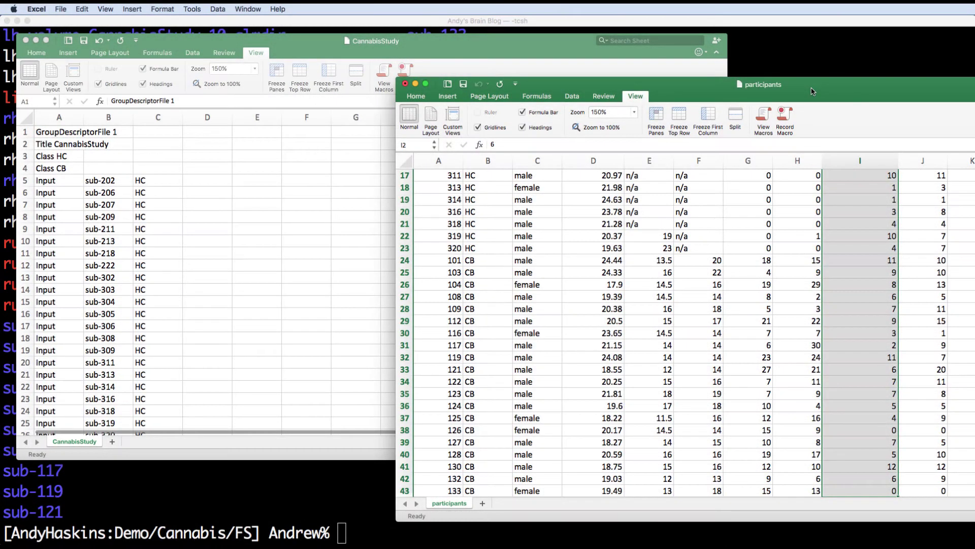
Copy the age-at-baseline values (D2:D43) from participants into CannabisStudy column D starting at D5
click(746, 199)
scroll(746, 202, up, 5)
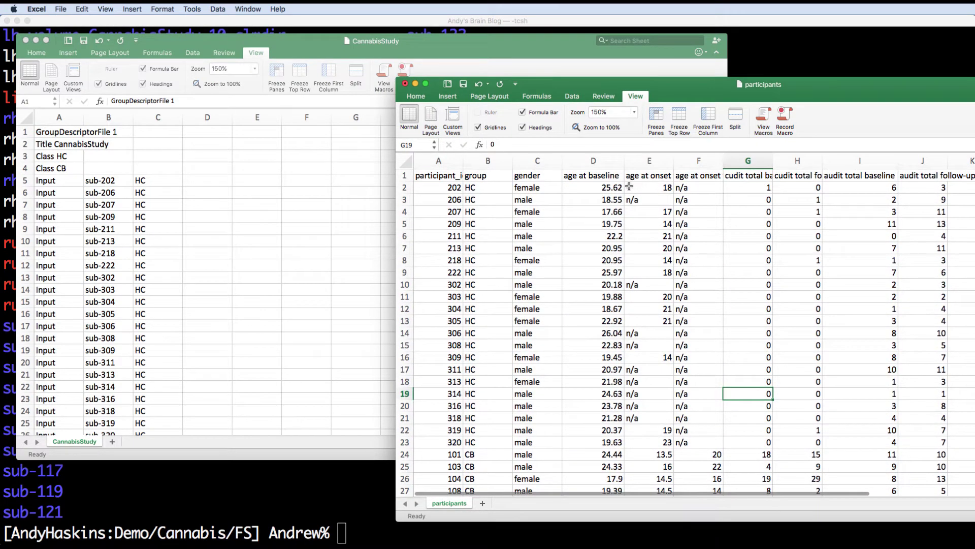
click(606, 189)
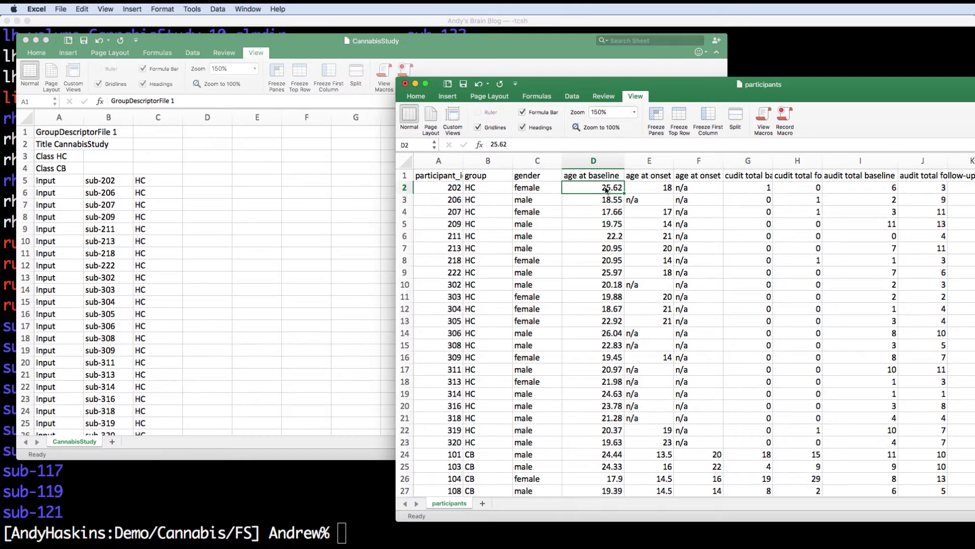
key(super+shift+Down)
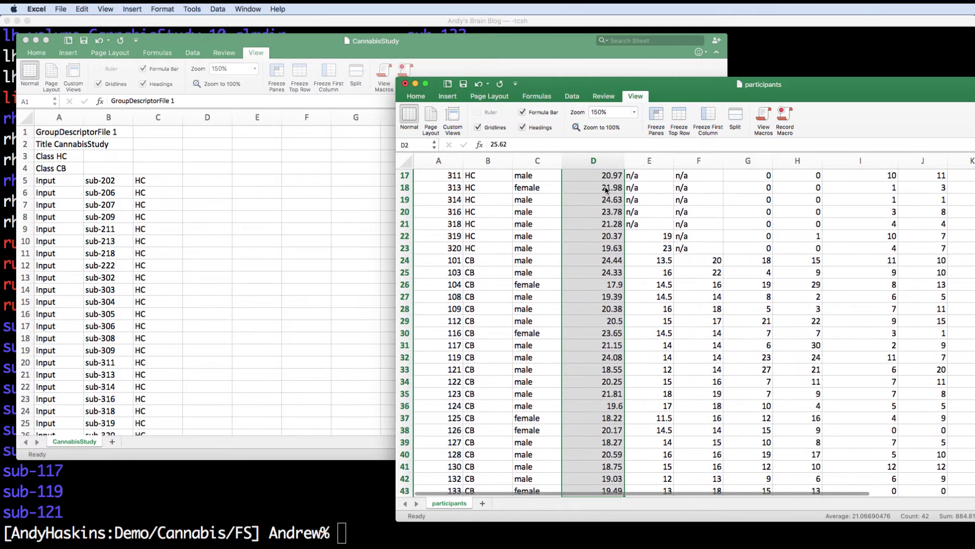
key(super+c)
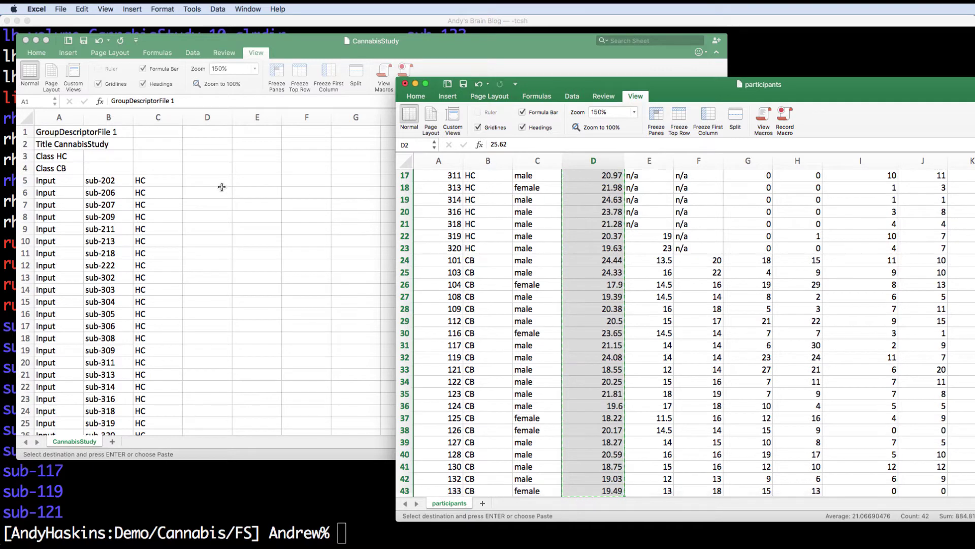
click(204, 182)
key(super+v)
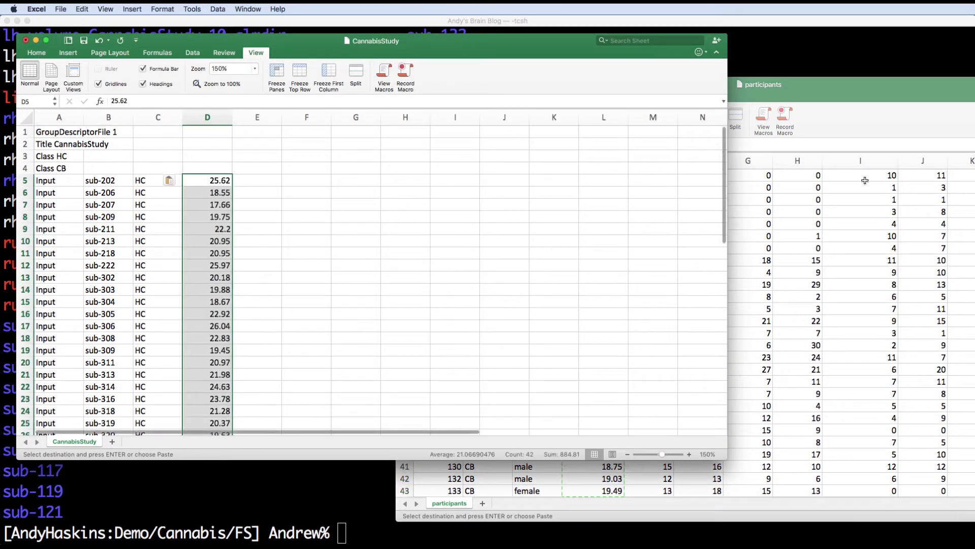
Copy the audit-total-baseline scores (I2:I43) from participants into CannabisStudy cell E5 downward
click(893, 179)
scroll(892, 179, up, 5)
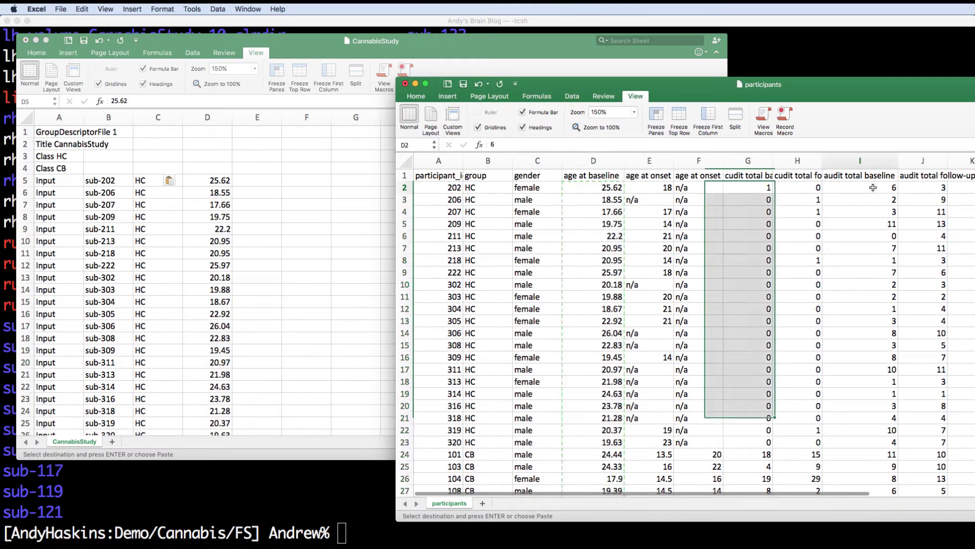
click(872, 188)
key(super+shift+Down)
key(super+c)
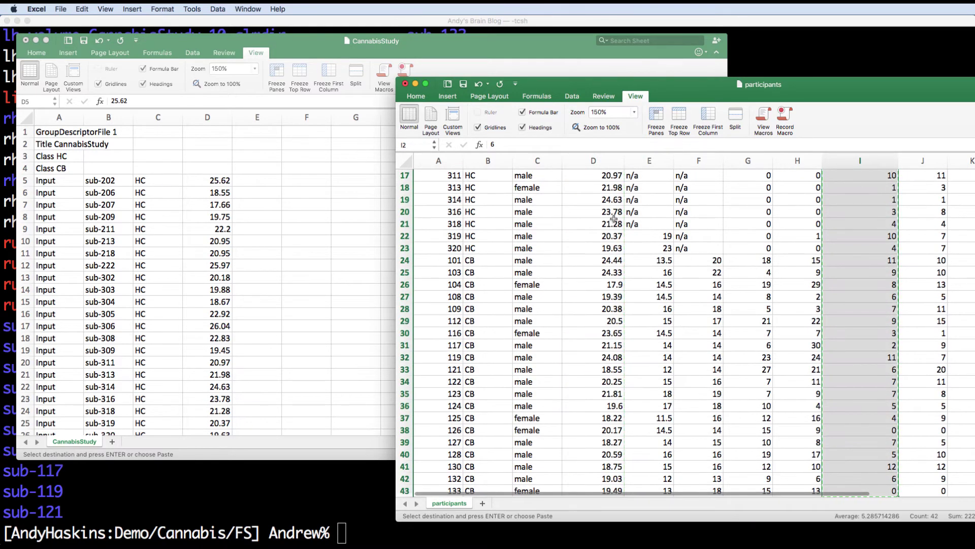
click(280, 195)
click(257, 181)
key(super+v)
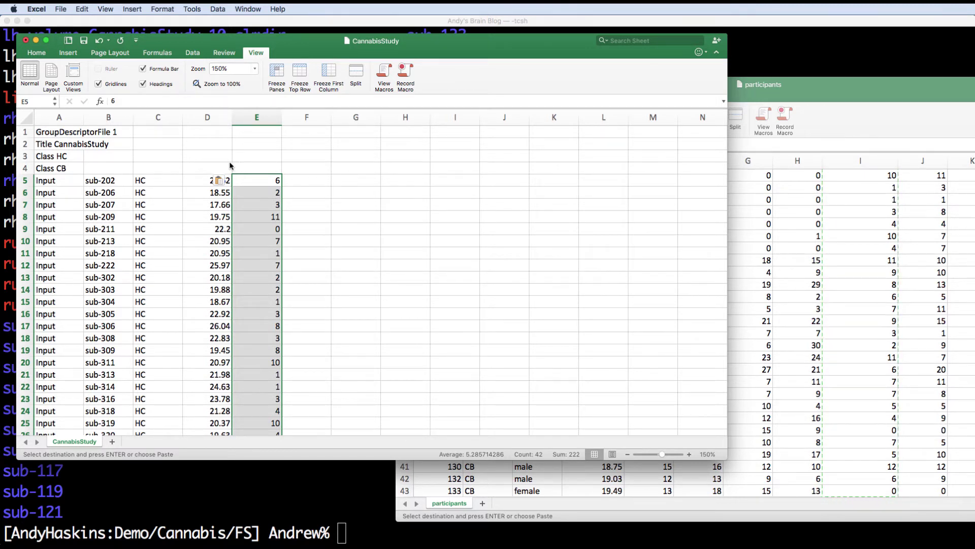
Insert a new row 5 labelled Variables, Age and Audit in cells A5:C5
right_click(25, 181)
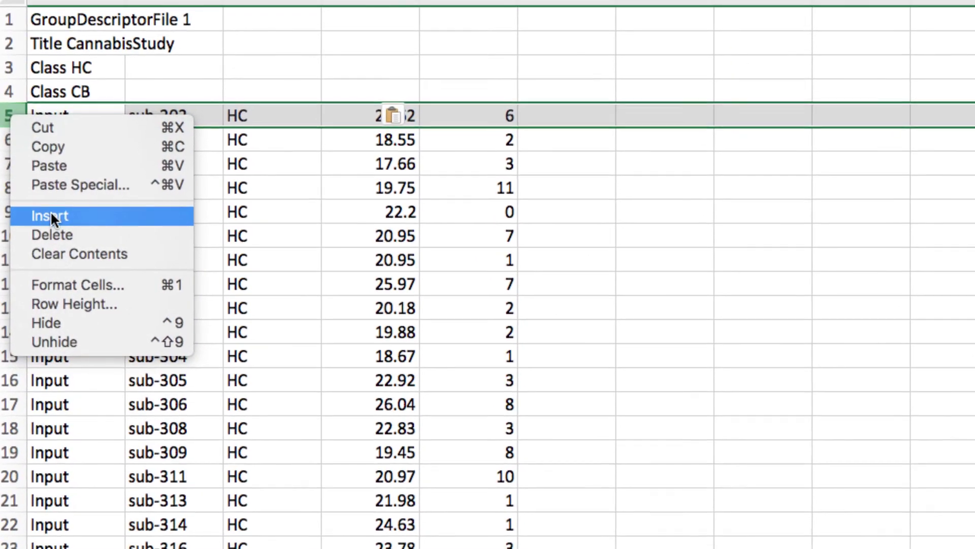
click(47, 228)
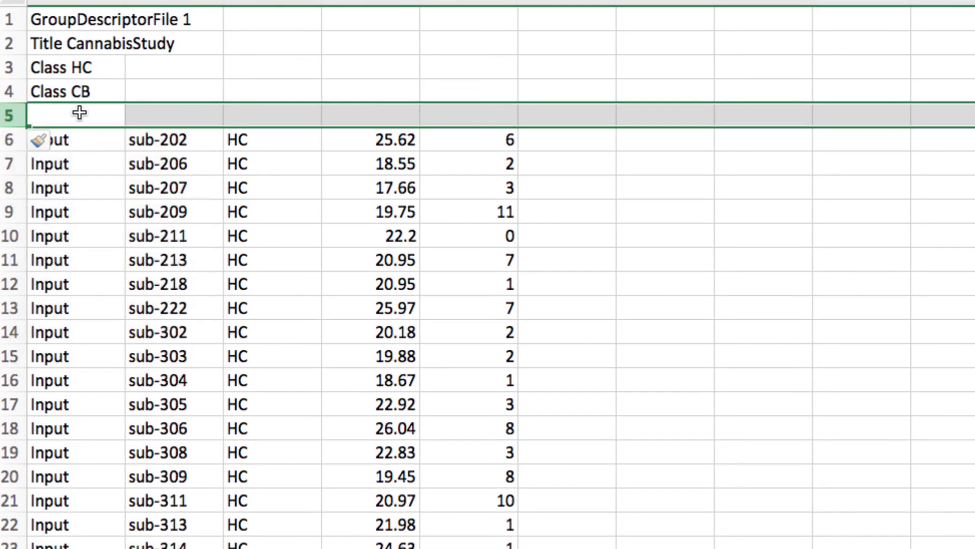
text(Variables)
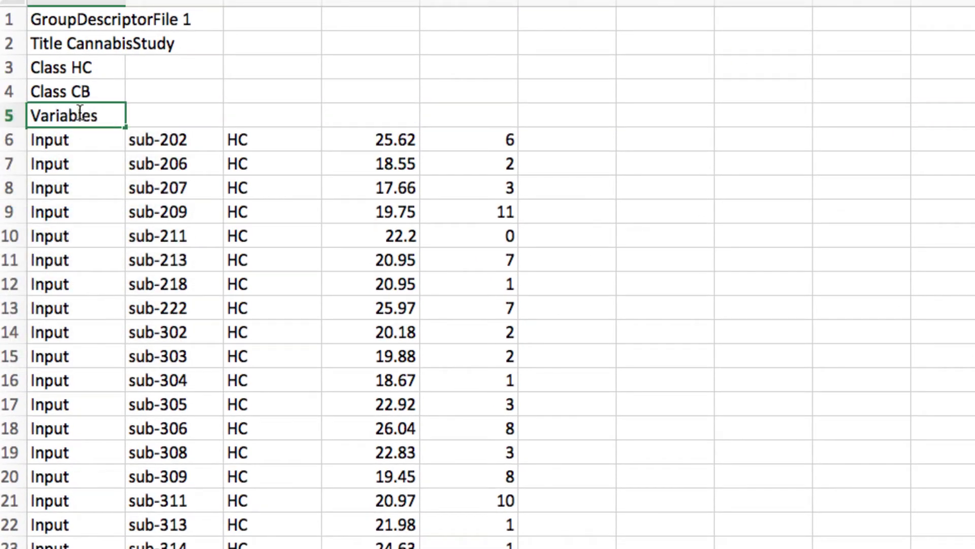
key(Tab)
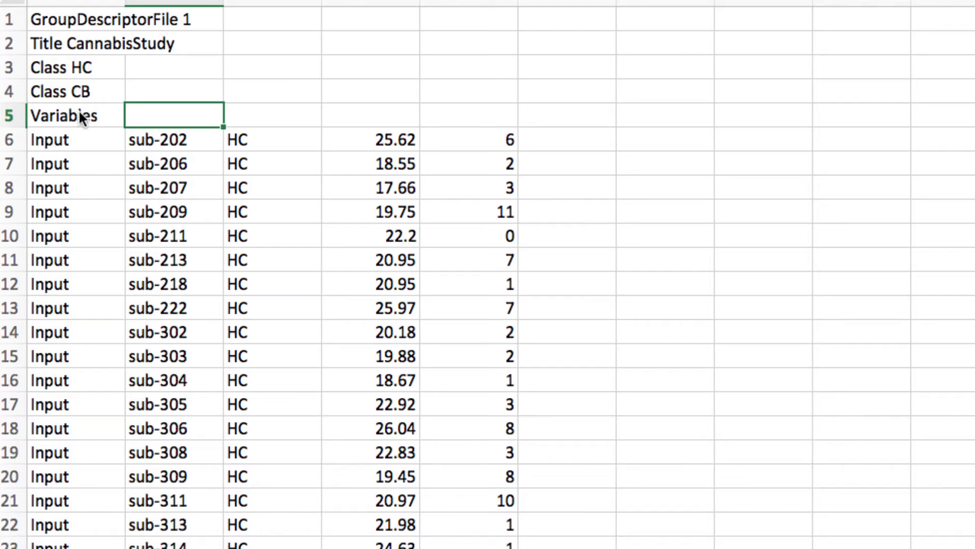
text(Age)
key(Tab)
text(Audit)
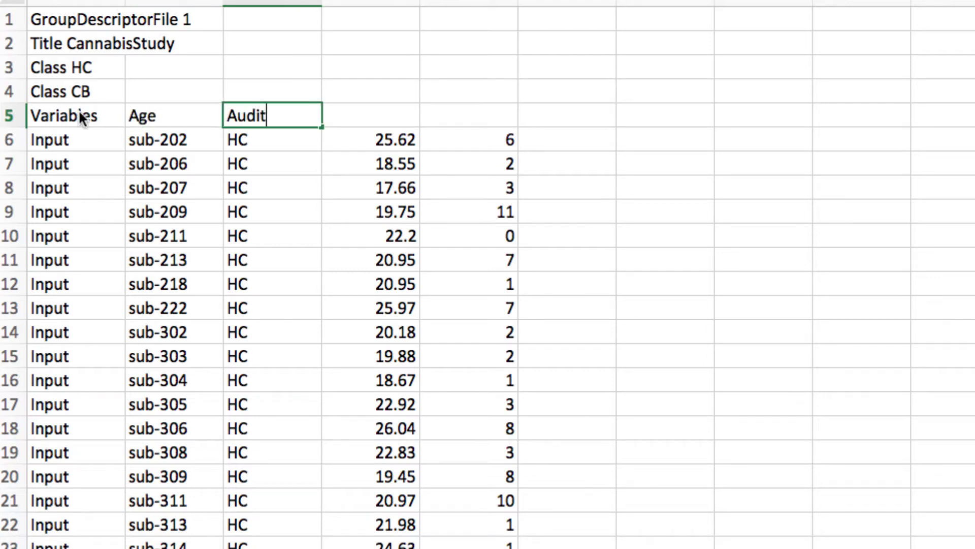
key(Tab)
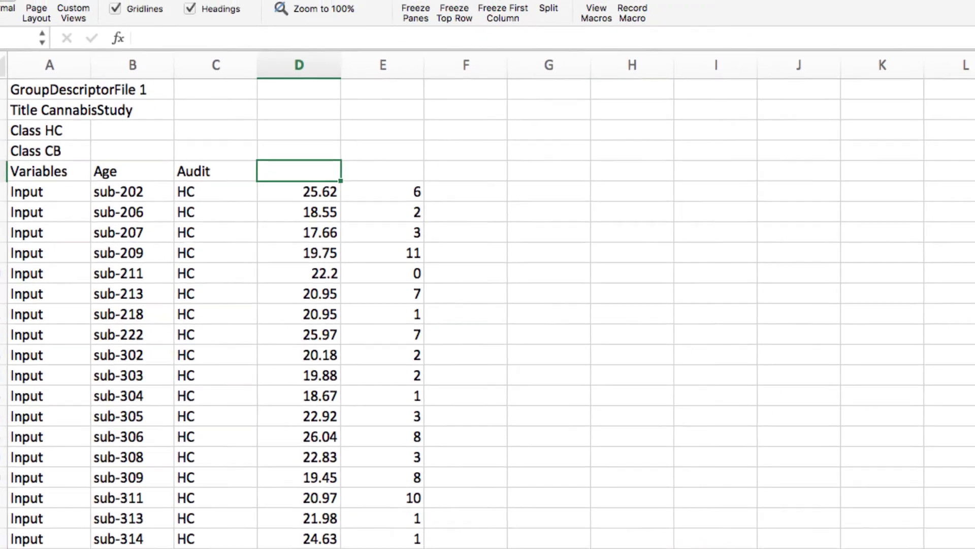
Save the sheet as tab-delimited text named CannabisStudy_Age_Audit
click(20, 1)
click(75, 41)
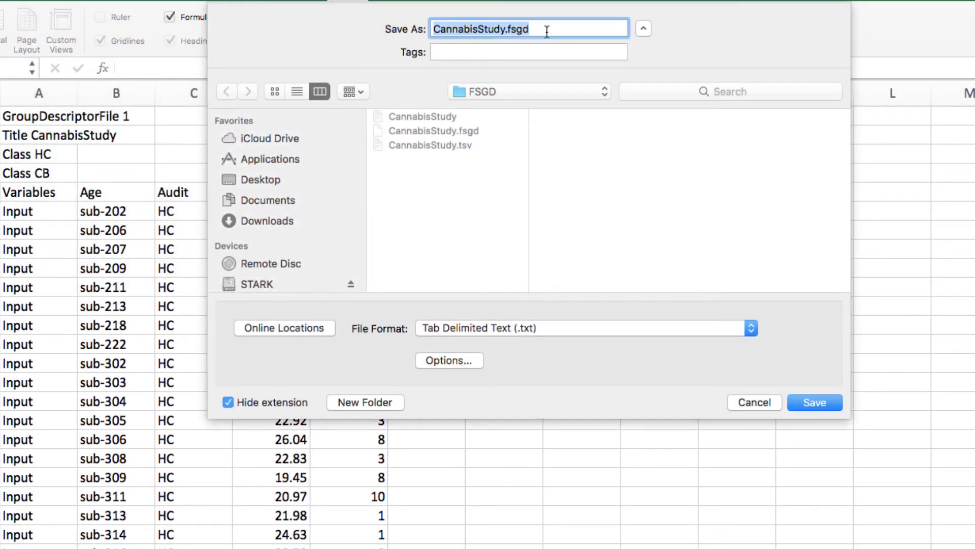
drag(547, 32, 506, 31)
text(_Age_Audit)
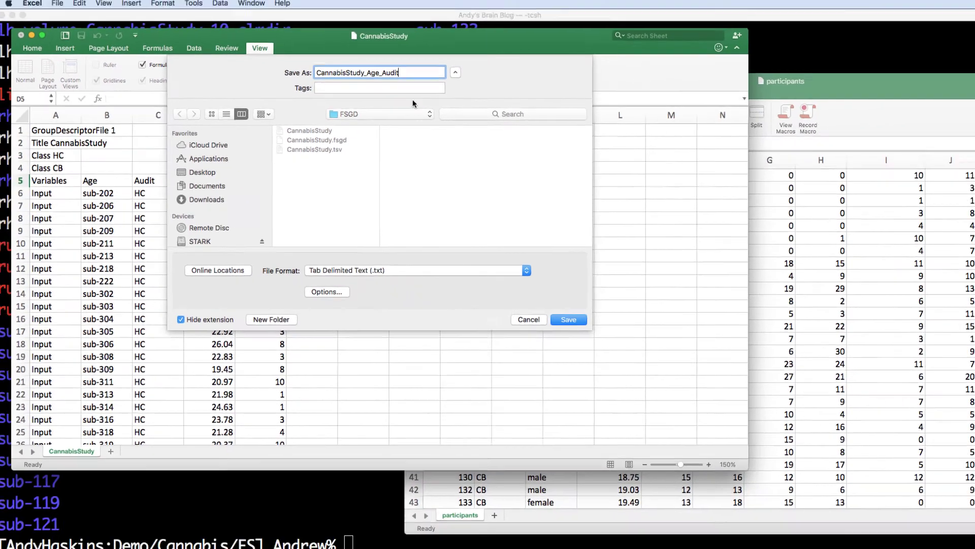
key(Return)
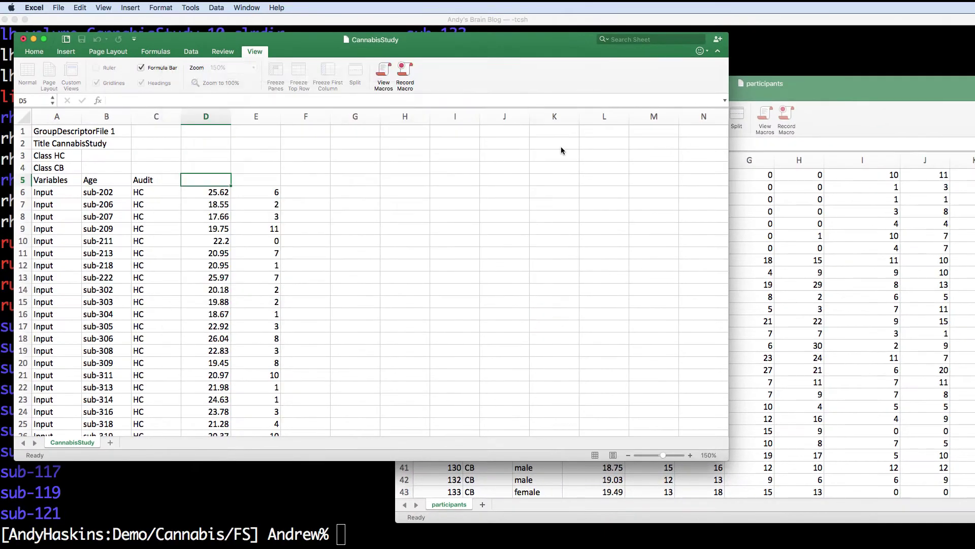
click(731, 262)
In the FSGD folder, convert CannabisStudy_Age_Audit.txt line endings into CannabisStudy_Age_Audit.fsgd with tr
click(306, 475)
text(cd FSGD)
key(Return)
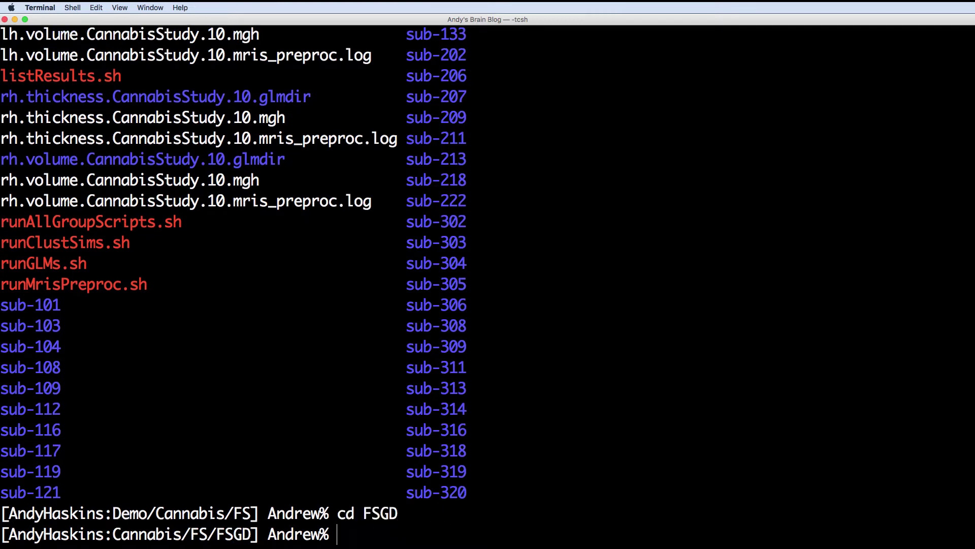
text(ls)
key(Return)
text(tr '\r' ')
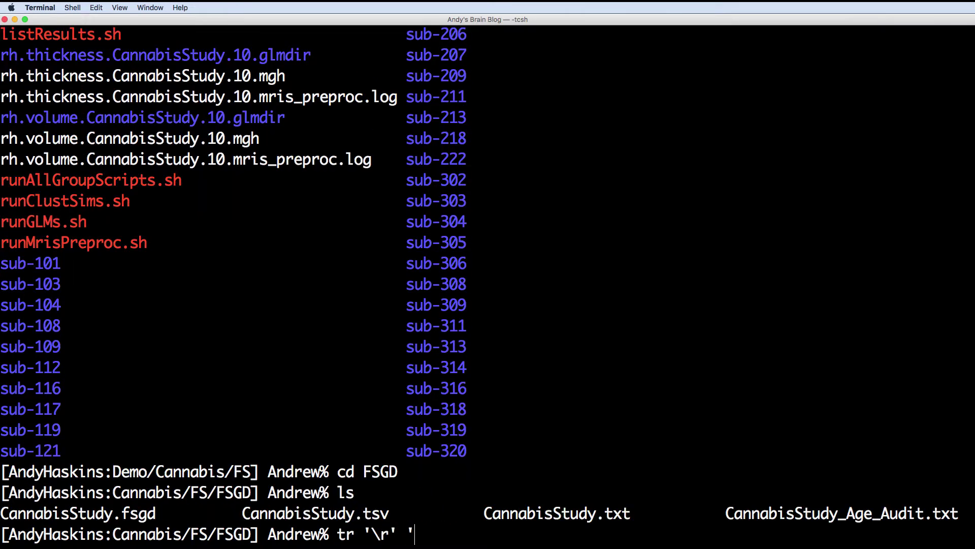
text(\n' < CannabisStudy_Age_Audit.txt > CannabisStudy_Age_Audit.fsgd)
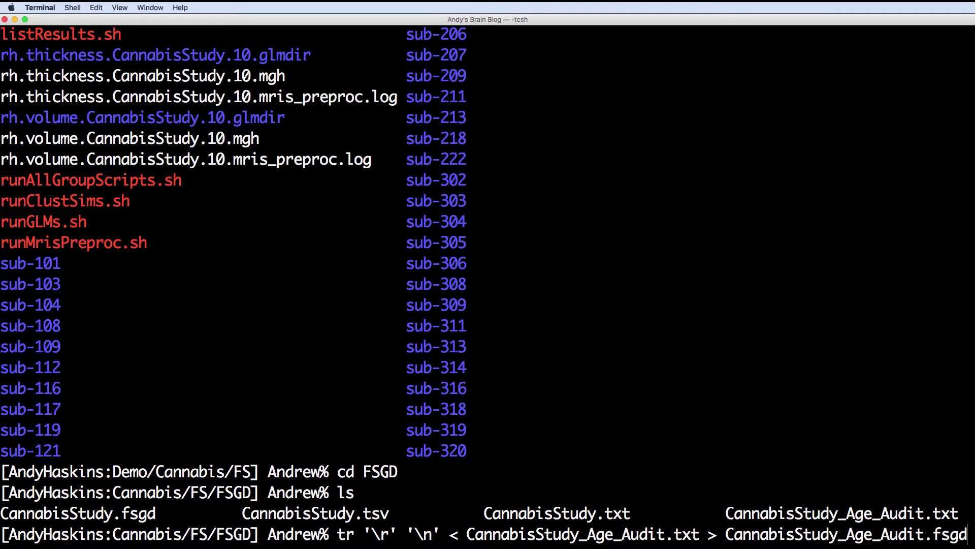
key(Return)
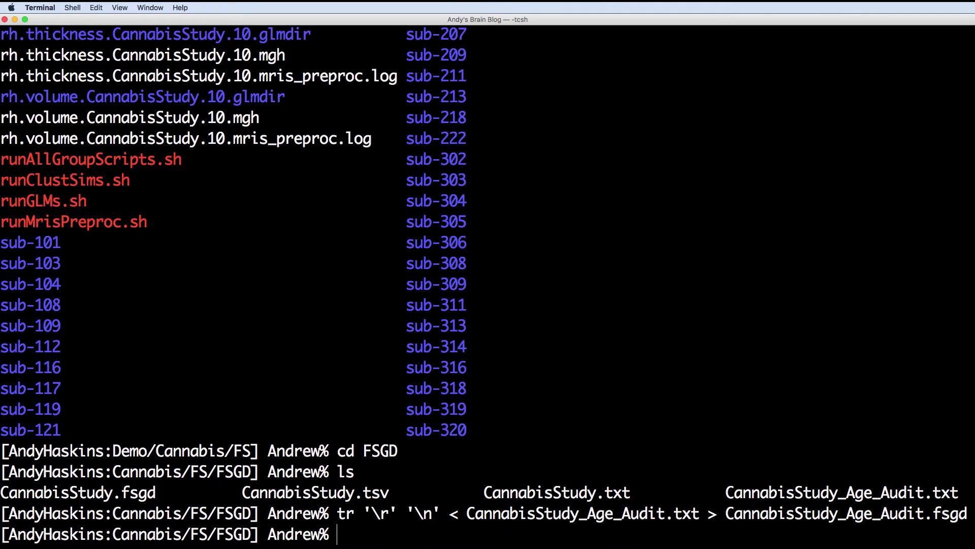
In the Contrasts folder, write the contrast "1 -1 0 0 0 0" to HC-CB_Age_Audit.mtx
text(cd ../Contrasts/)
key(Return)
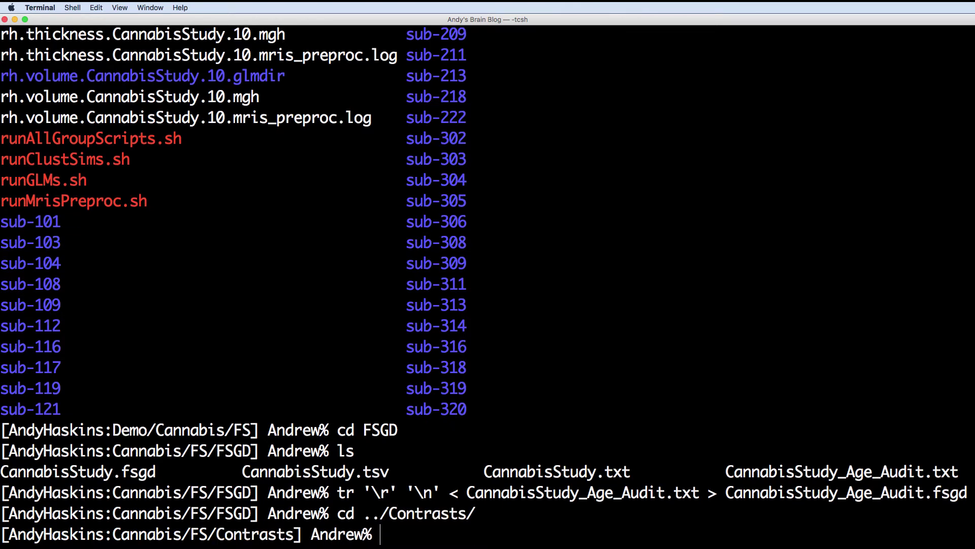
text(echo "1 -1 0 0 0 0" > A)
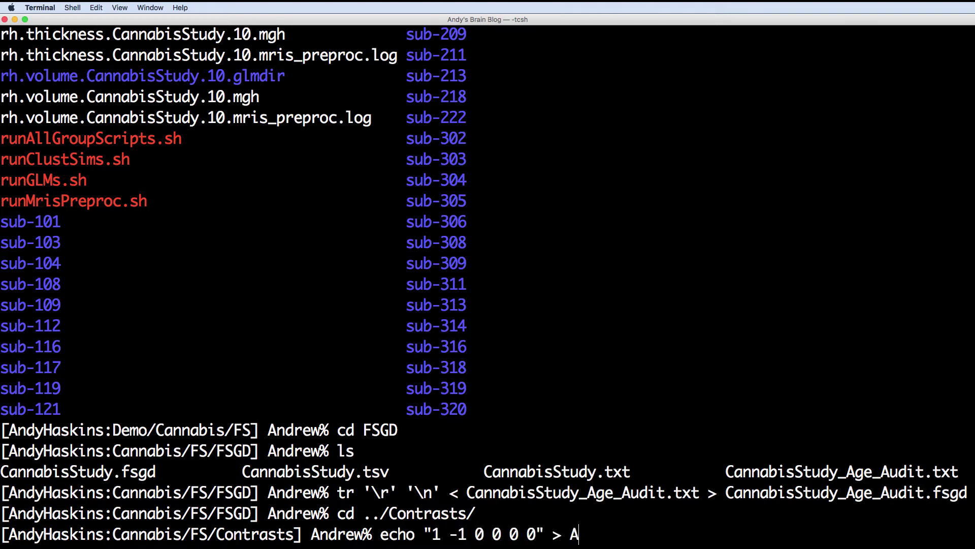
key(BackSpace)
text(HC-CB_Age_Audit.mtx)
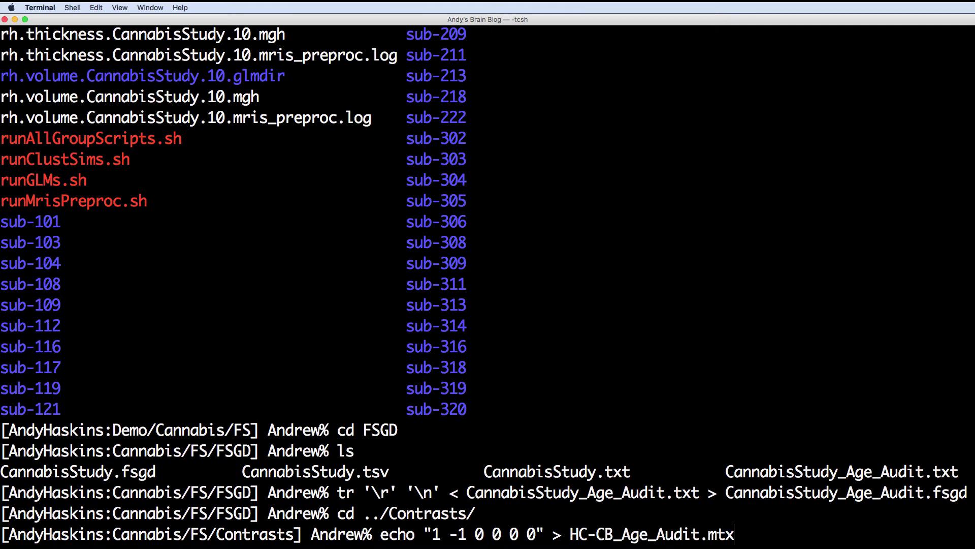
key(Return)
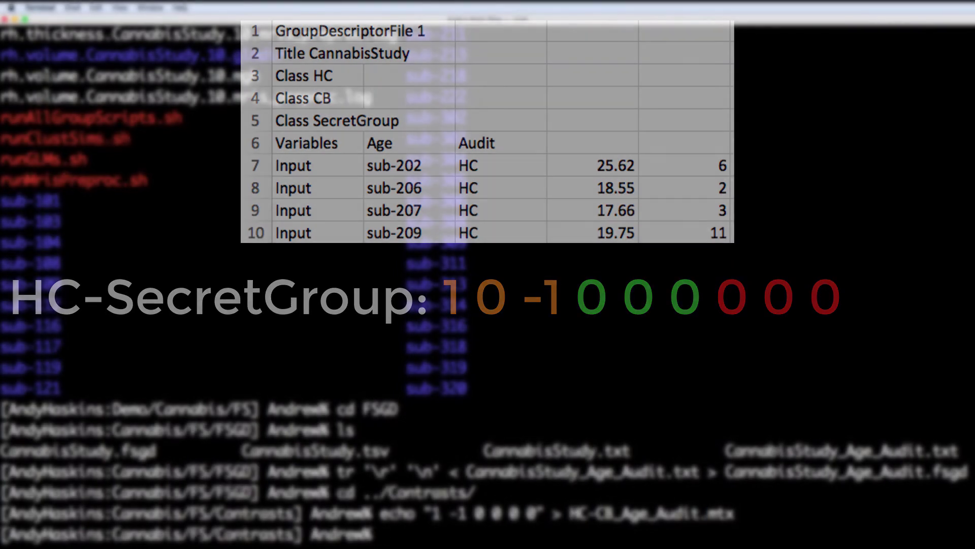
text(echo "0 0 0)
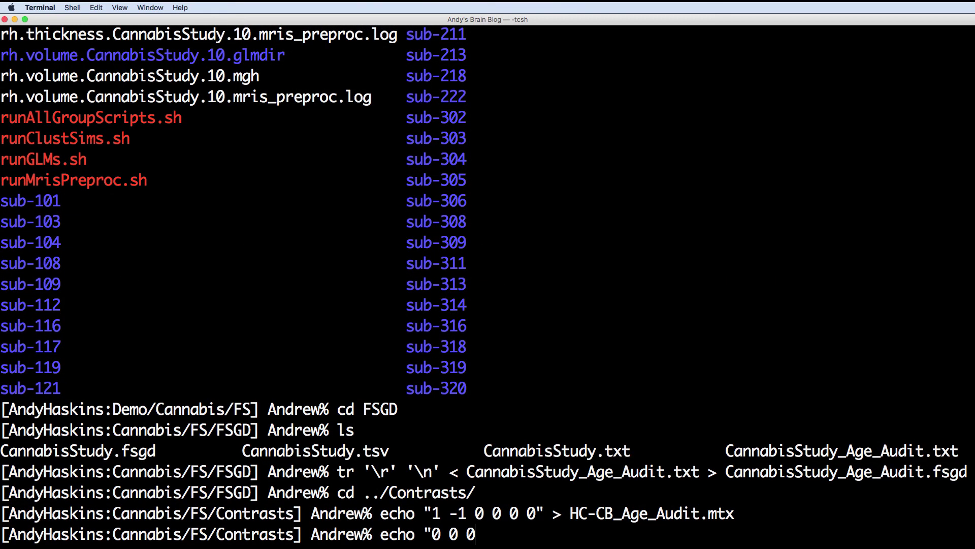
text( 0 0.5 0.5" > )
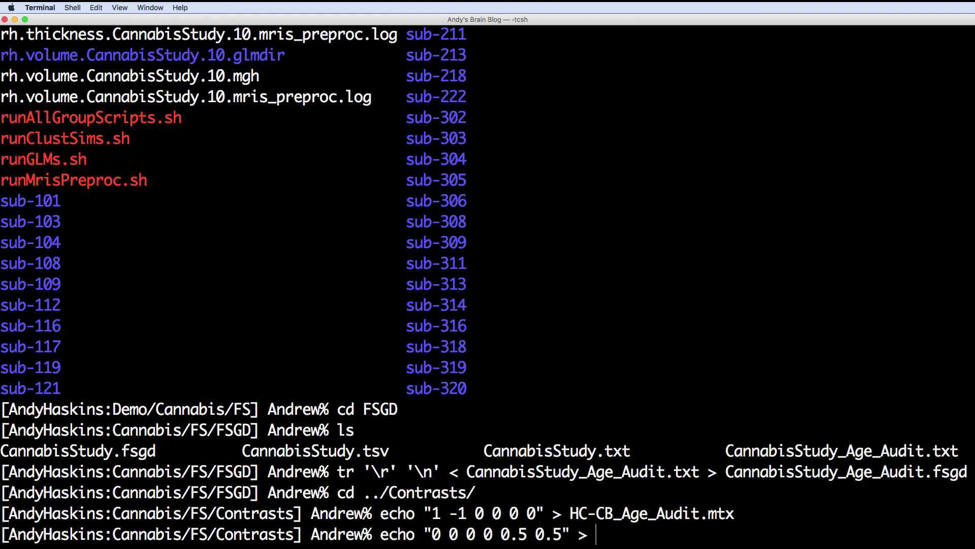
text(Augi)
Fix the file name and write the 0 0 0 0 0.5 0.5 contrast to Audit_Slope.mtx
key(BackSpace)
key(BackSpace)
text(dit_Slope.mtx)
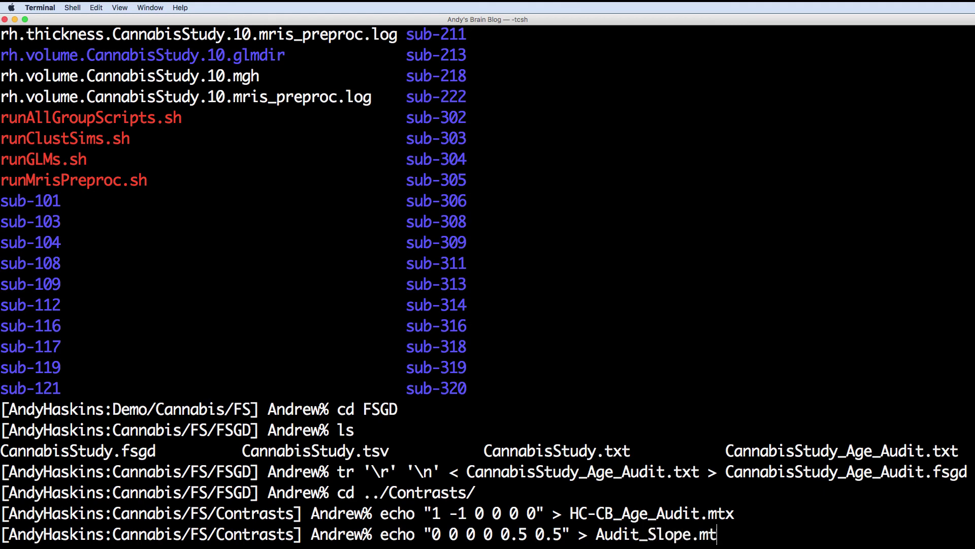
key(Return)
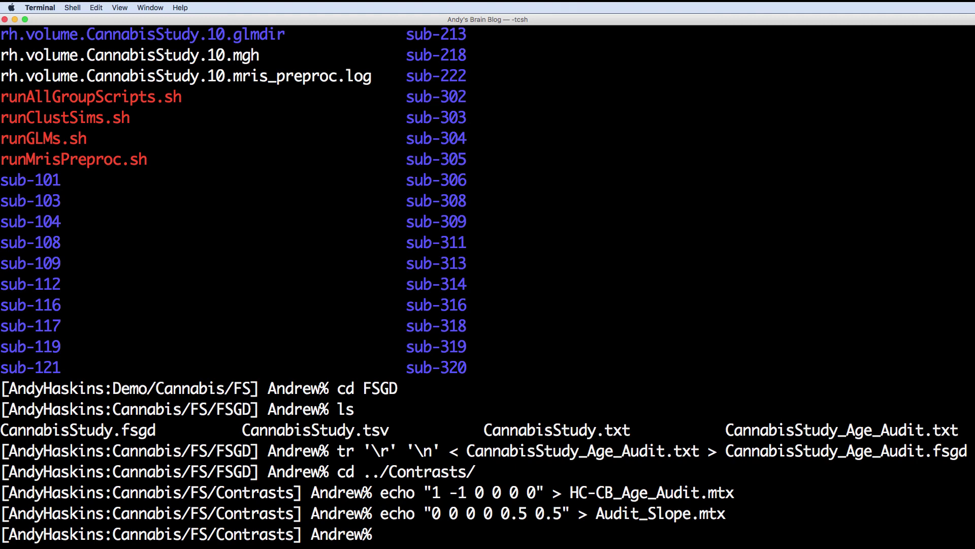
Return to the FS folder and enter the command vi runGLMs.sh
text(cd ..)
key(Return)
text(vi runGLMs.sh)
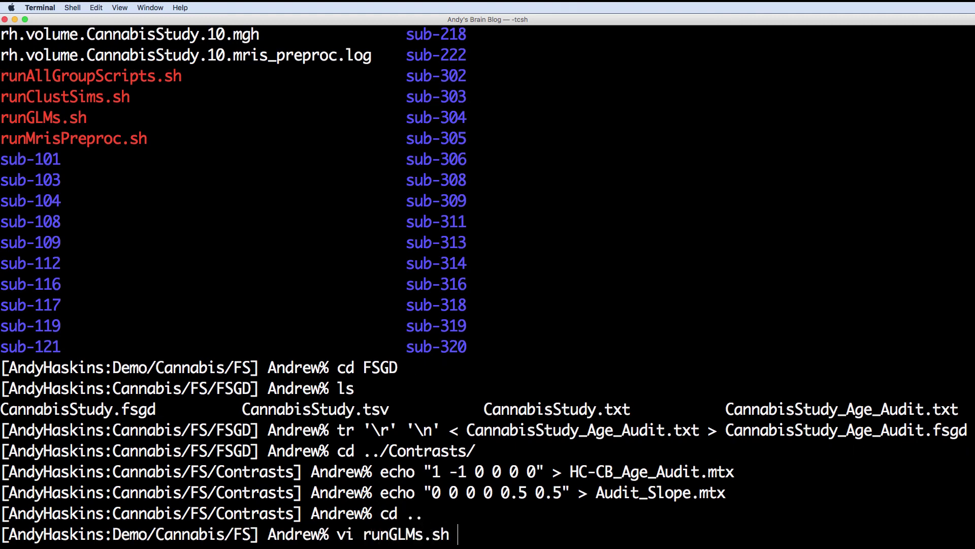
key(Return)
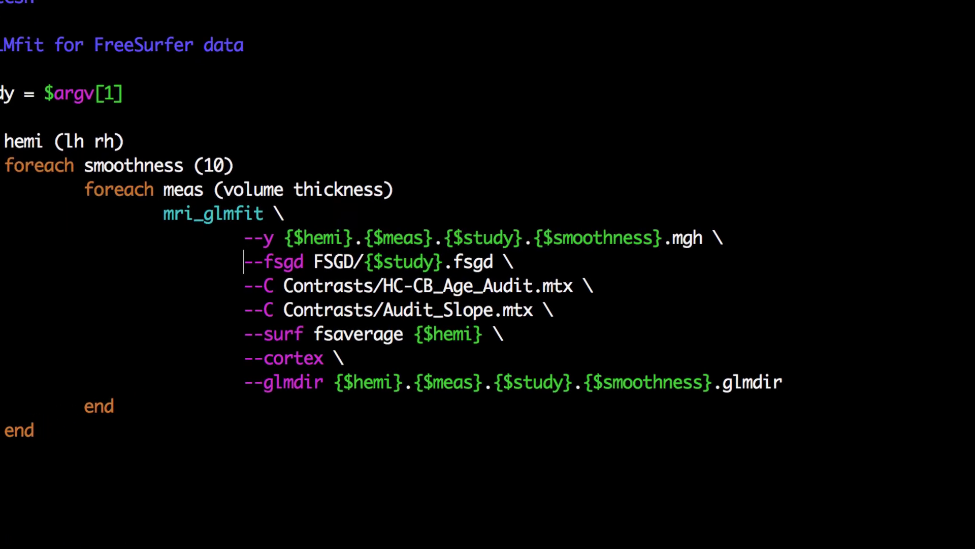
drag(582, 327, 172, 299)
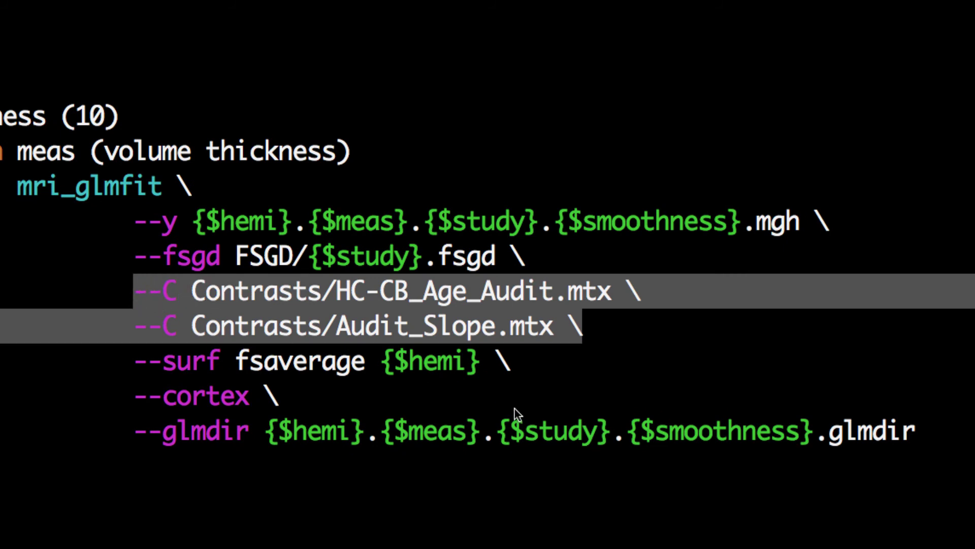
click(579, 401)
key(Up)
text(dos)
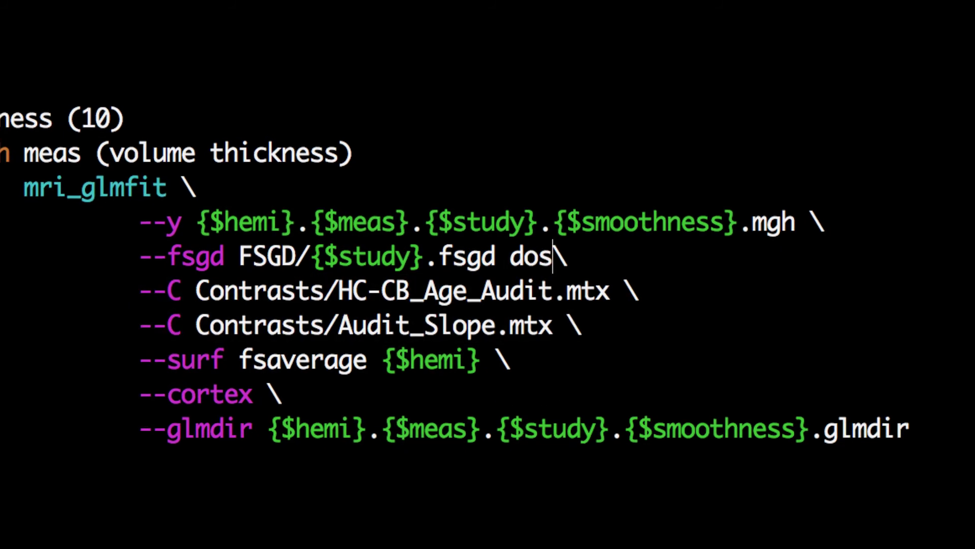
key(BackSpace)
key(BackSpace)
key(BackSpace)
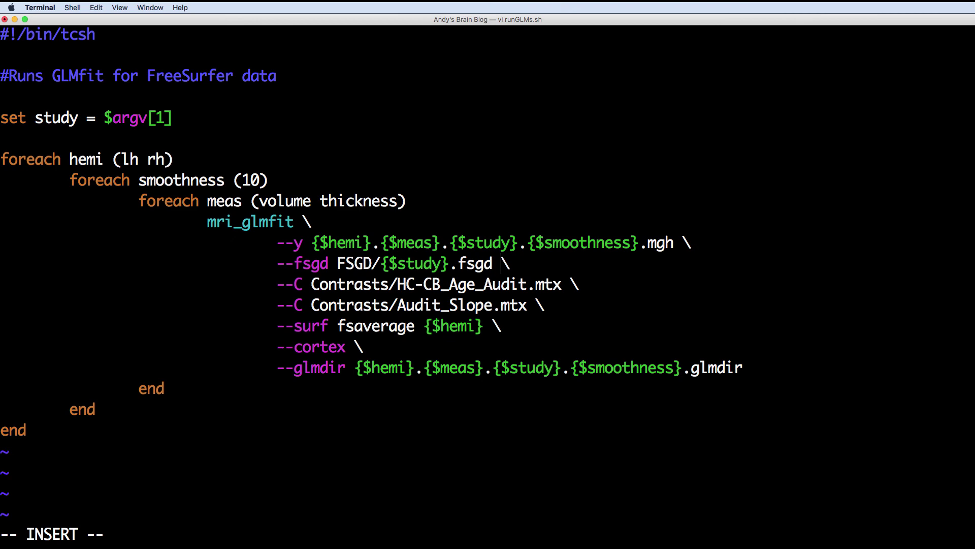
key(Escape)
text(:wq)
key(Return)
Inspect runAllGroupScripts.sh in vi and quit without changes
text(vi run)
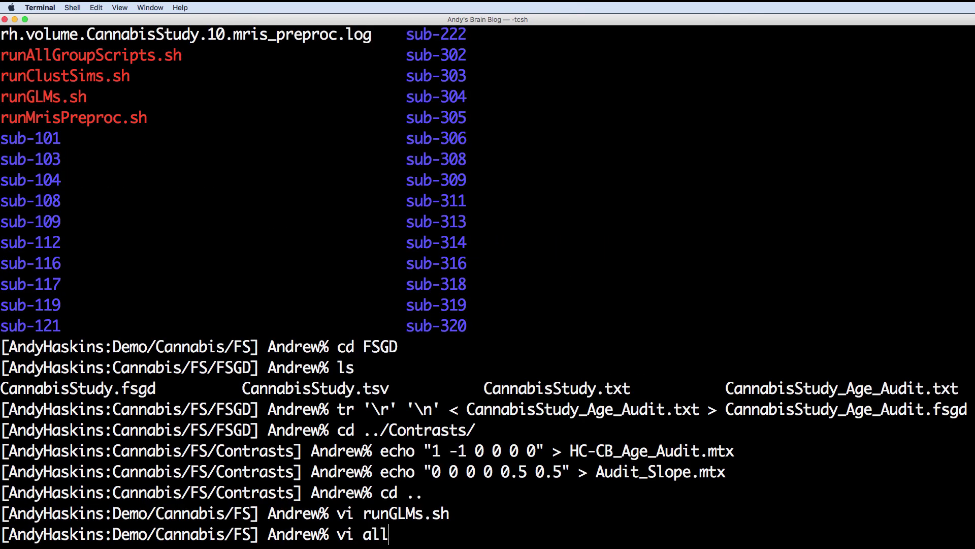
key(BackSpace)
key(BackSpace)
text(unAllG)
key(Tab)
key(Return)
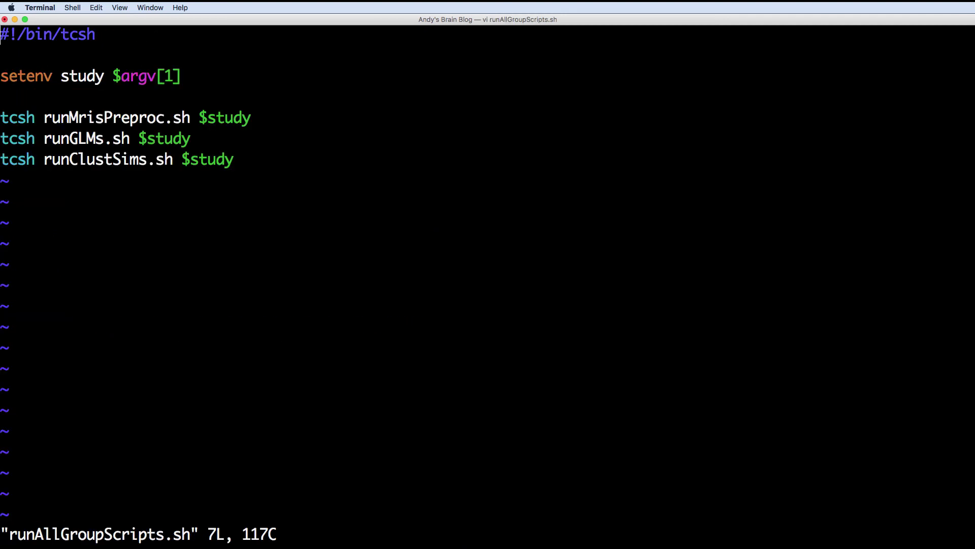
text(:q)
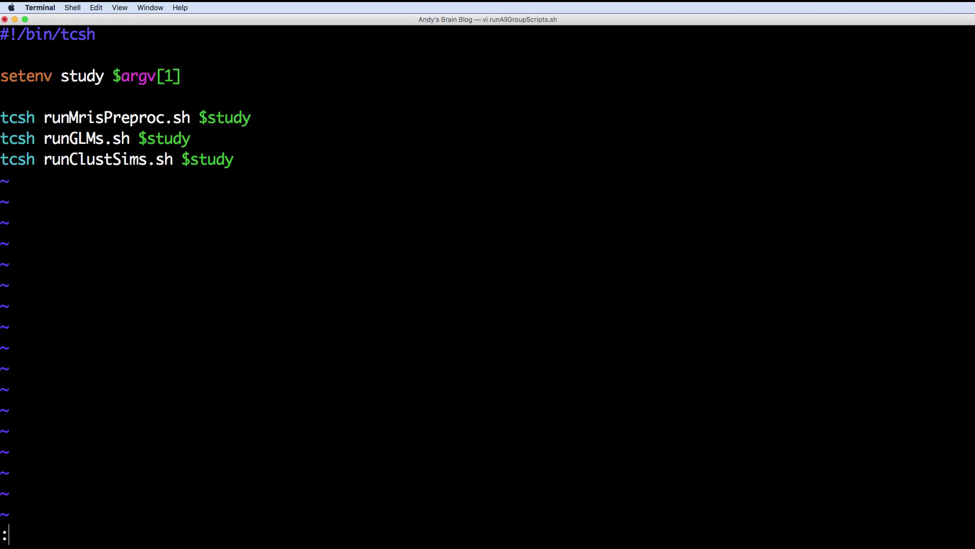
key(Return)
Run tcsh runAllGroupScripts.sh CannabisStudy_Age_Audit to execute the group analysis
text(tcsh runAll)
key(Tab)
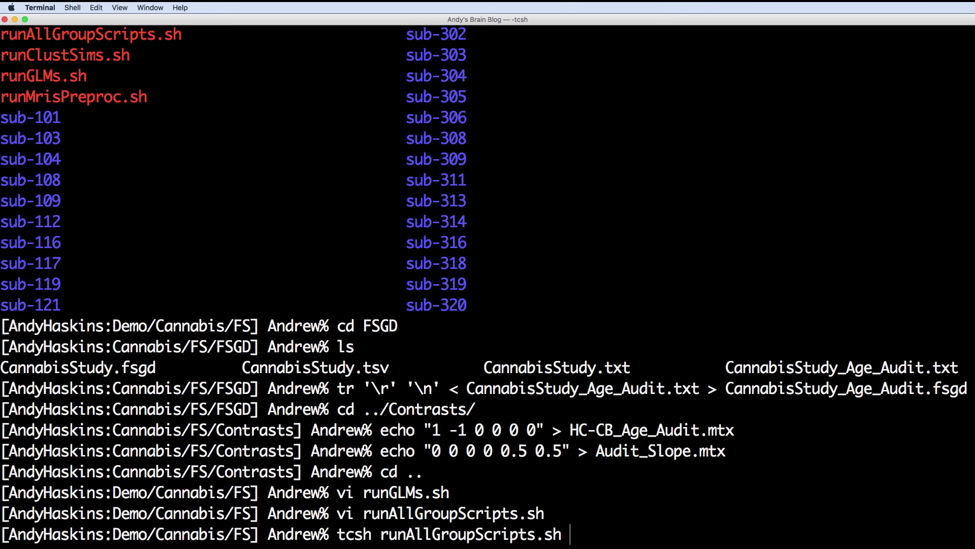
text(CannabisS)
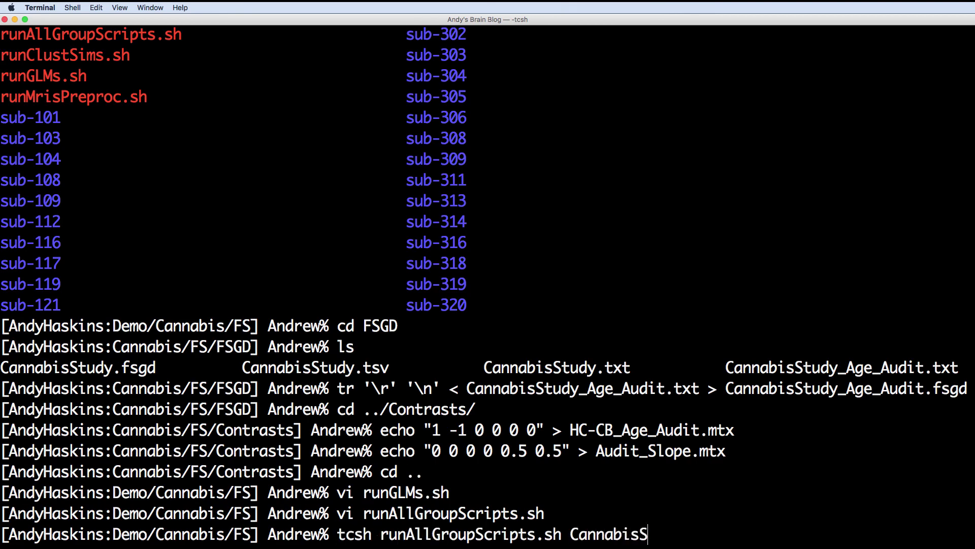
text(tudy_Age_Audi)
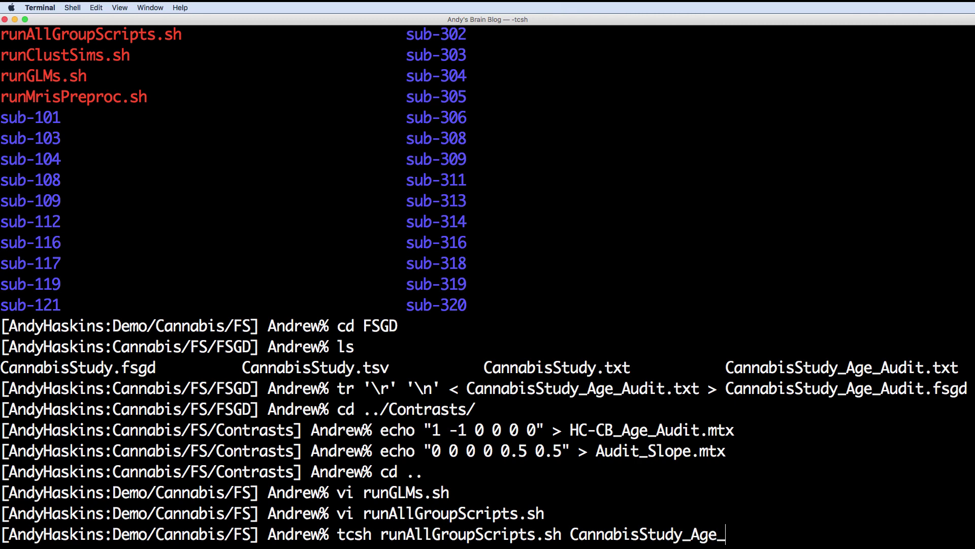
text(t)
key(Return)
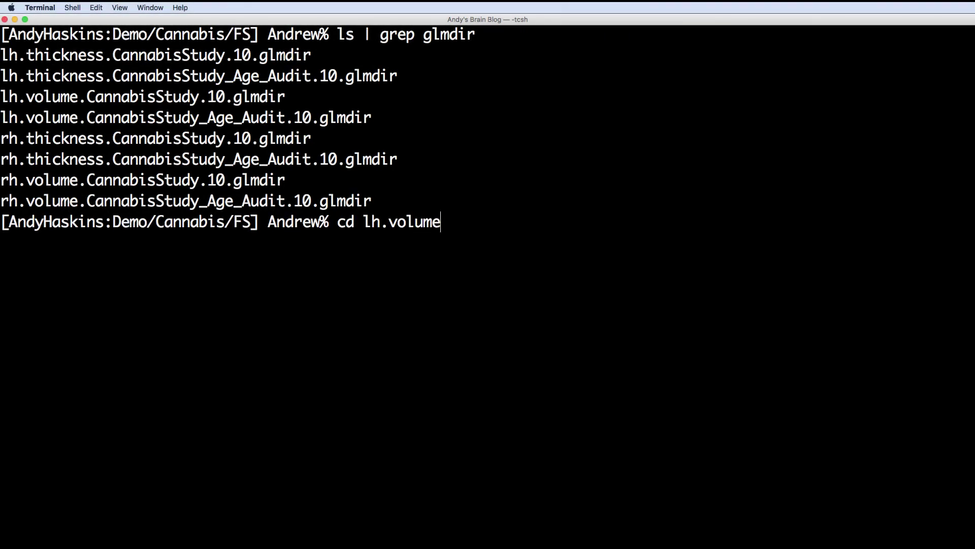
Enter lh.volume.CannabisStudy_Age_Audit.10.glmdir and list its contents
text(nn)
key(Tab)
text(_A)
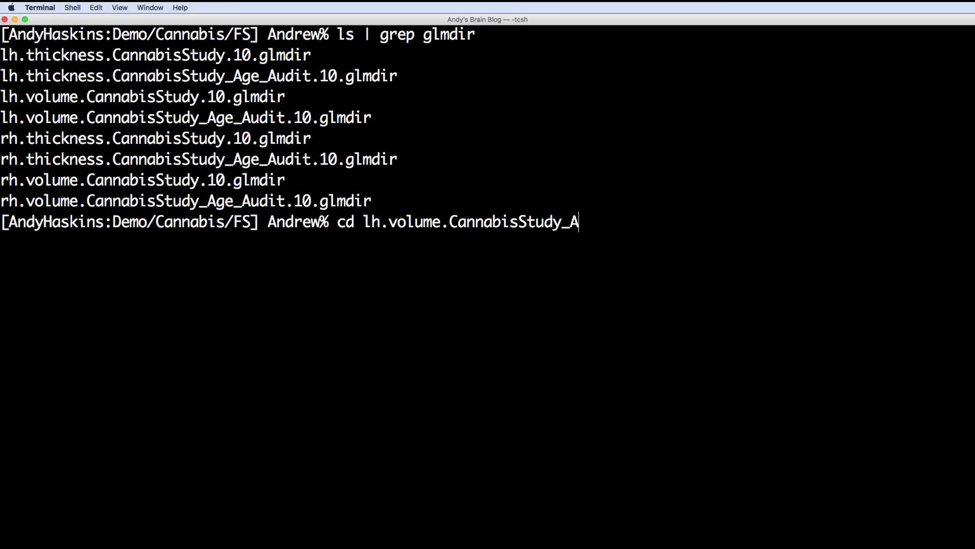
text(ge_Audit.10.glmdir)
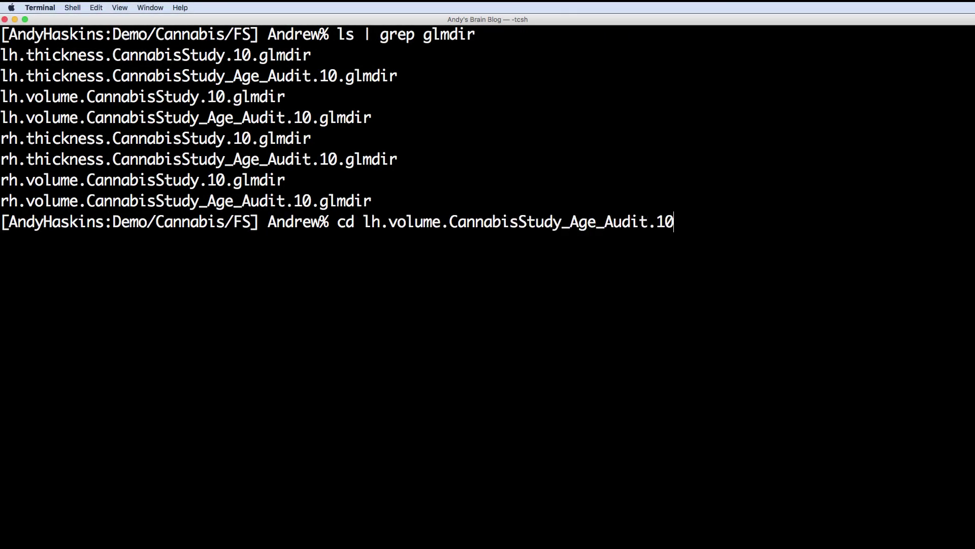
key(Return)
text(ls)
key(Return)
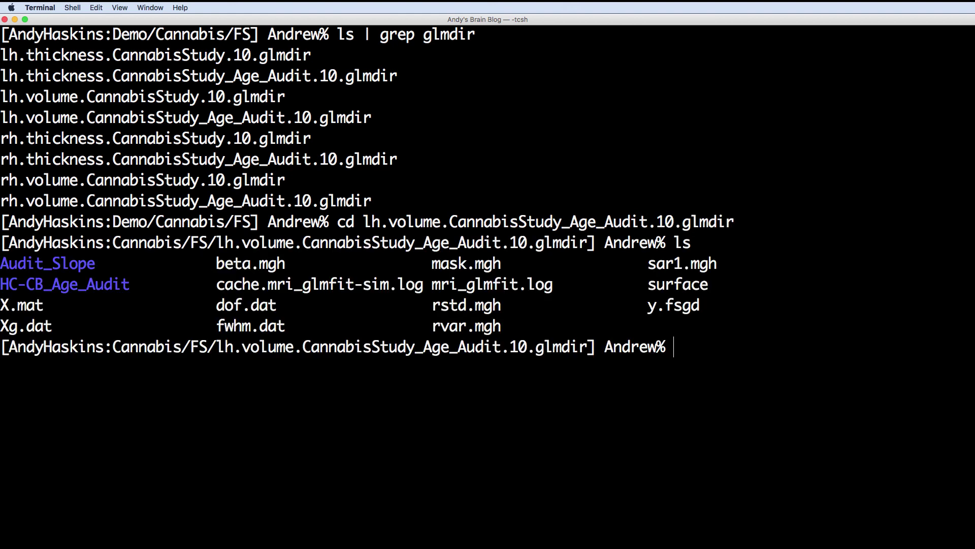
From the Audit_Slope folder, launch Freeview with lh.inflated and the cache.th13.pos.sig.cluster overlay
text(cd Au)
key(Tab)
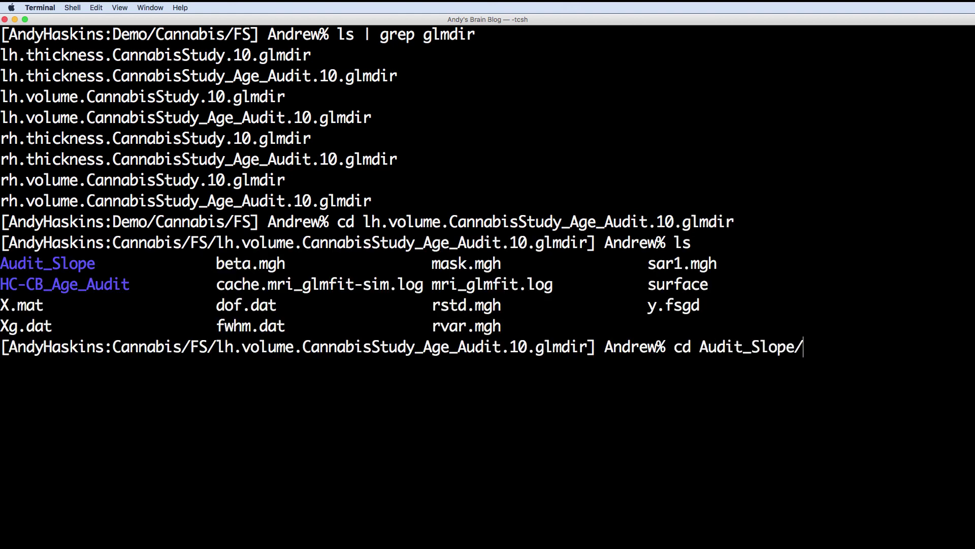
key(Return)
text(ls)
key(Return)
text(freeview -f )
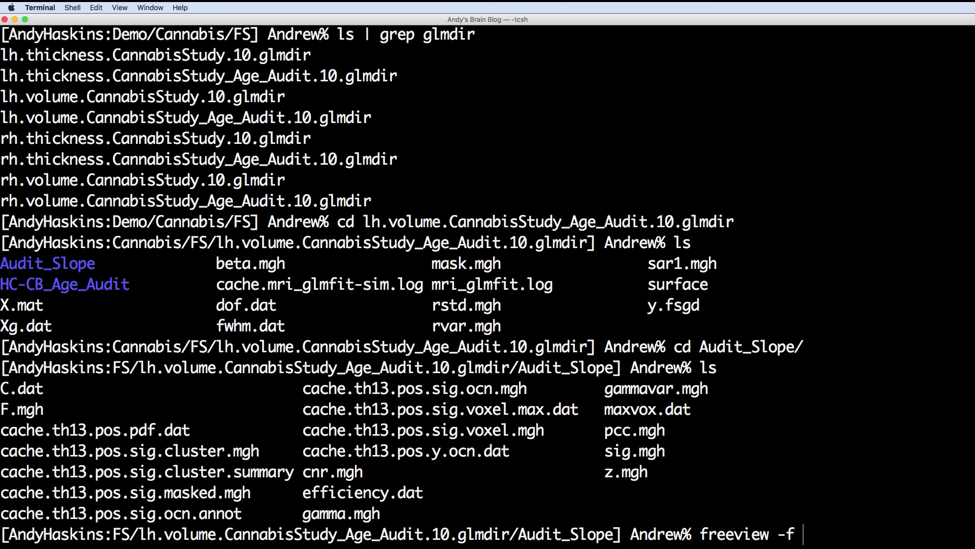
text($SUBJECTS_DIR/fsaverage/surf/lh.inflated:overlay=)
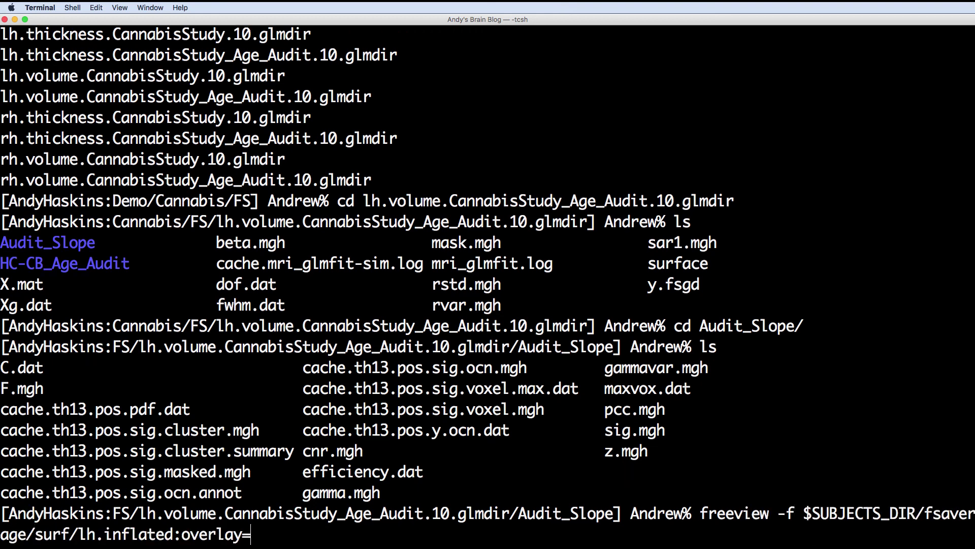
text(cache.th13.pos.sig.cluster.mgh)
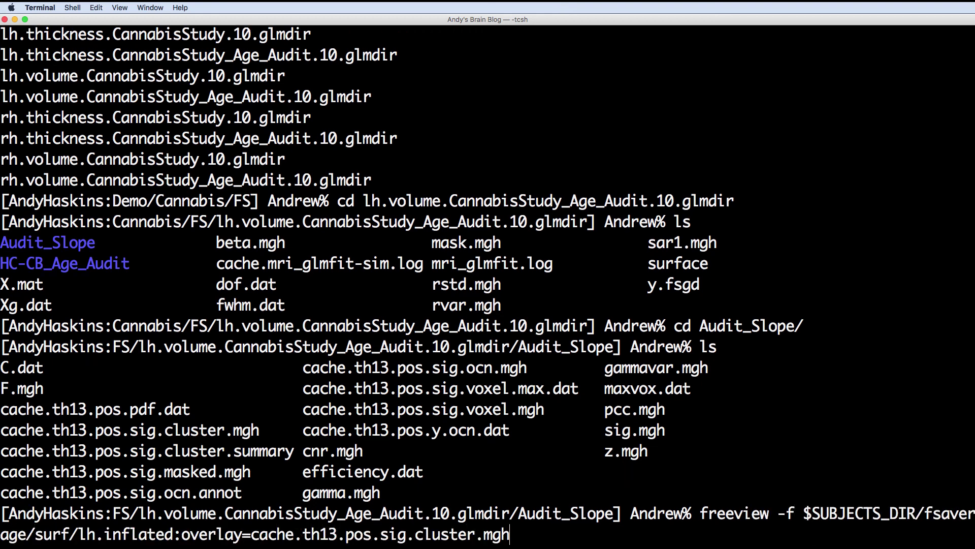
key(Return)
Allow Freeview's network access and rotate the inflated brain to a lateral view
click(723, 241)
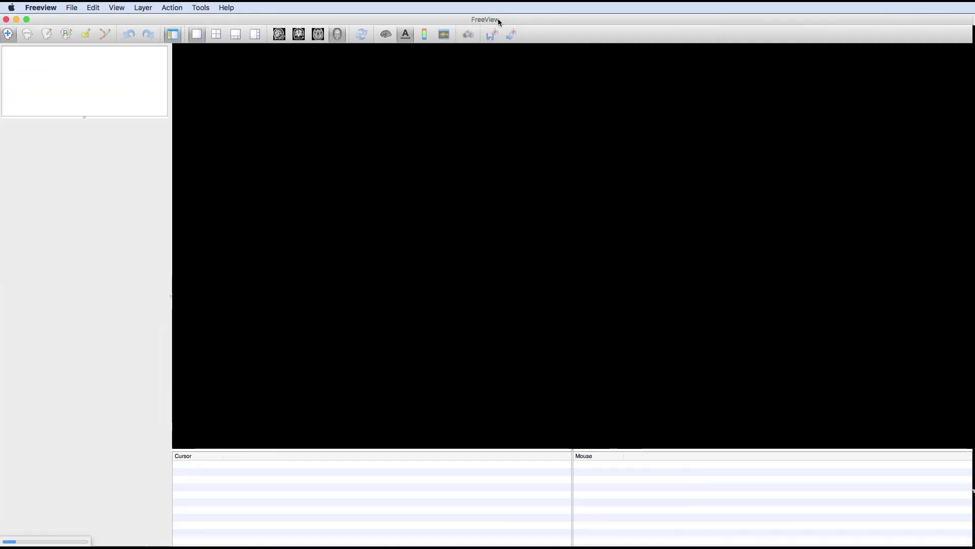
drag(944, 239, 699, 216)
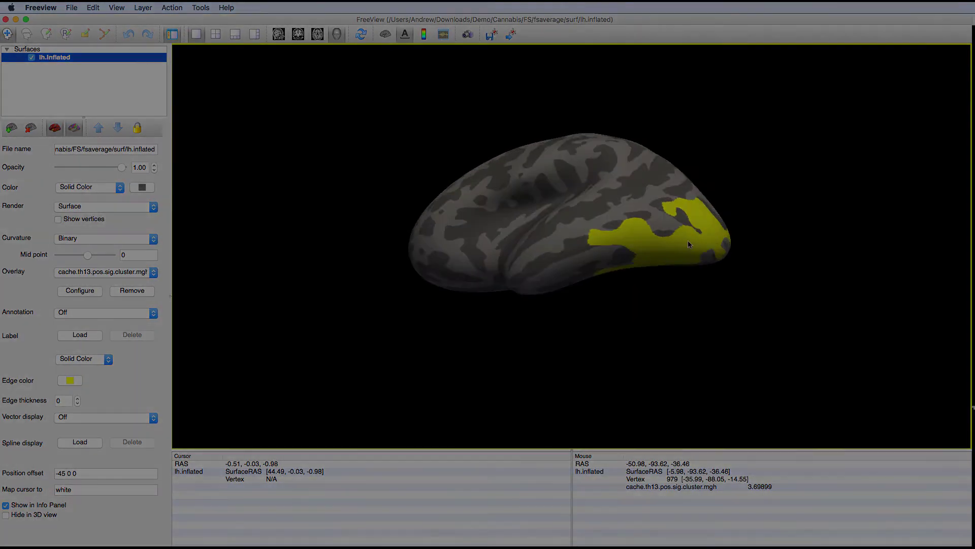